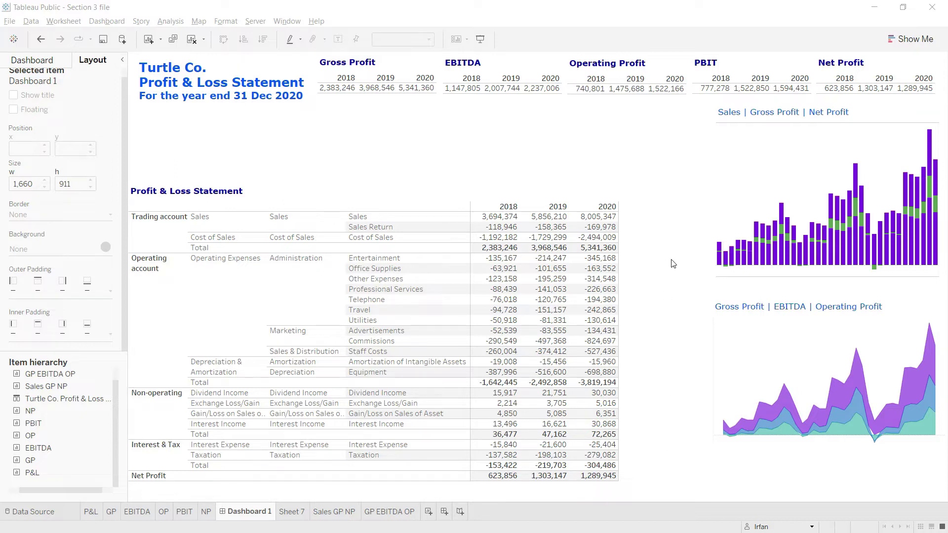
# On a new worksheet, plot Sales and Marketing expense as line charts by YEAR of Date (Calendar).
pyautogui.click(429, 514)
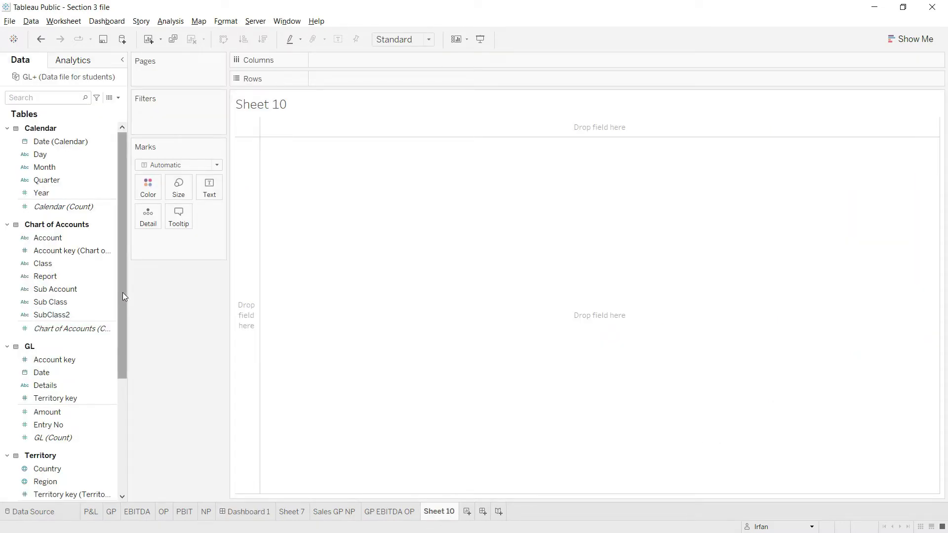
pyautogui.moveTo(122, 292); pyautogui.dragTo(124, 406)
pyautogui.moveTo(78, 439)
pyautogui.mouseDown()
pyautogui.moveTo(49, 452)
pyautogui.moveTo(269, 207)
pyautogui.moveTo(344, 79)
pyautogui.mouseUp()
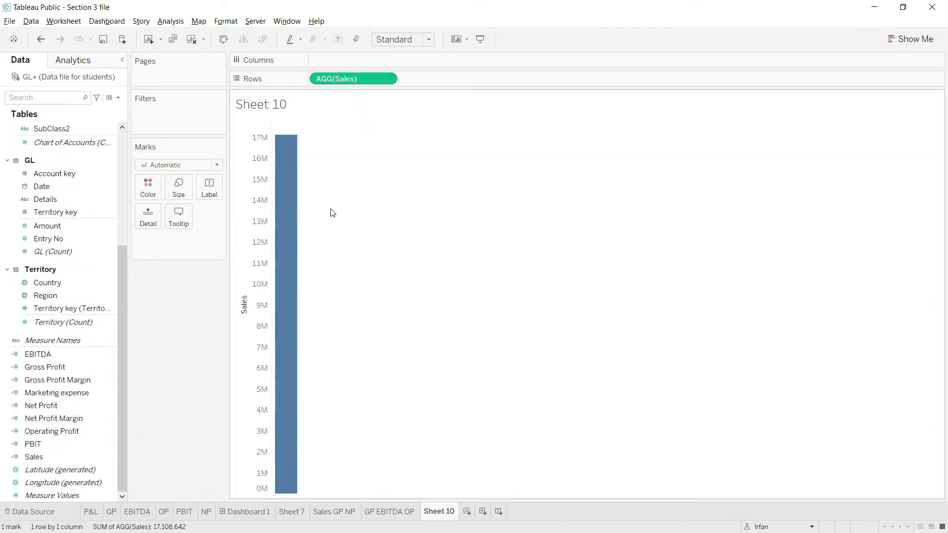
pyautogui.moveTo(66, 398); pyautogui.dragTo(446, 85)
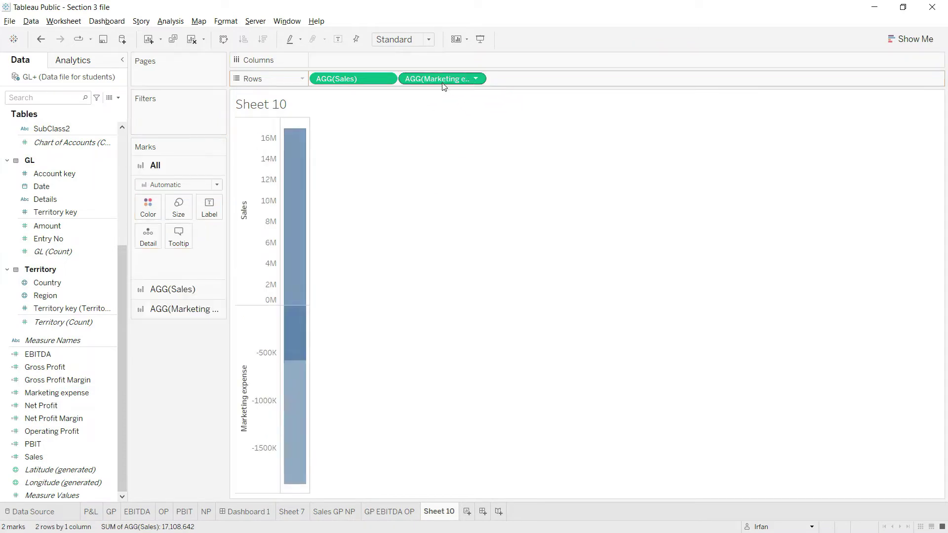
pyautogui.moveTo(125, 257); pyautogui.dragTo(126, 139)
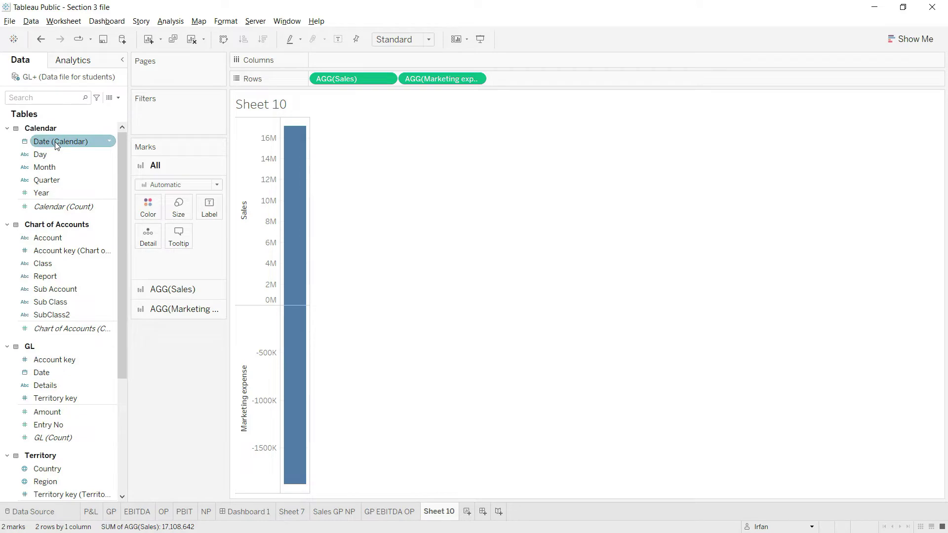
pyautogui.moveTo(54, 141); pyautogui.dragTo(342, 63)
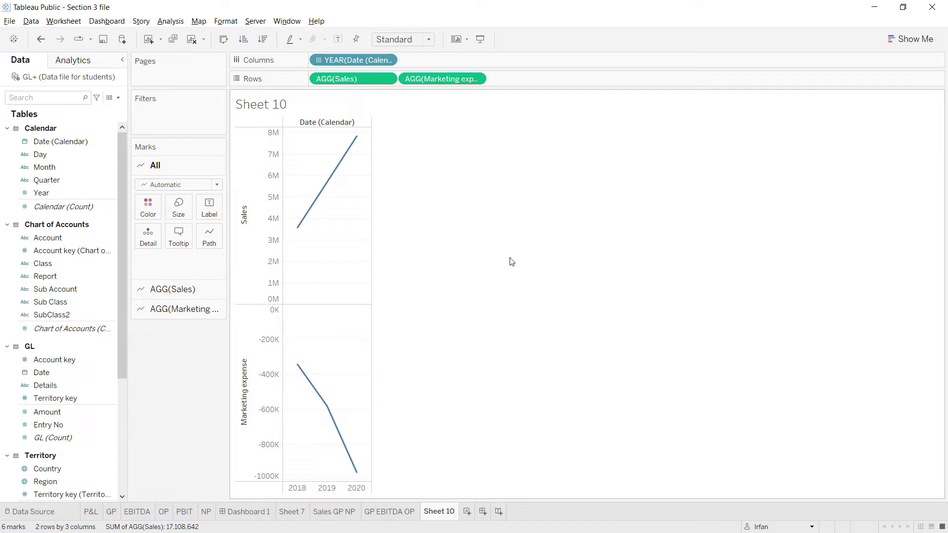
# Turn the lines into a continuous area chart with both measures on one shared axis.
pyautogui.click(919, 39)
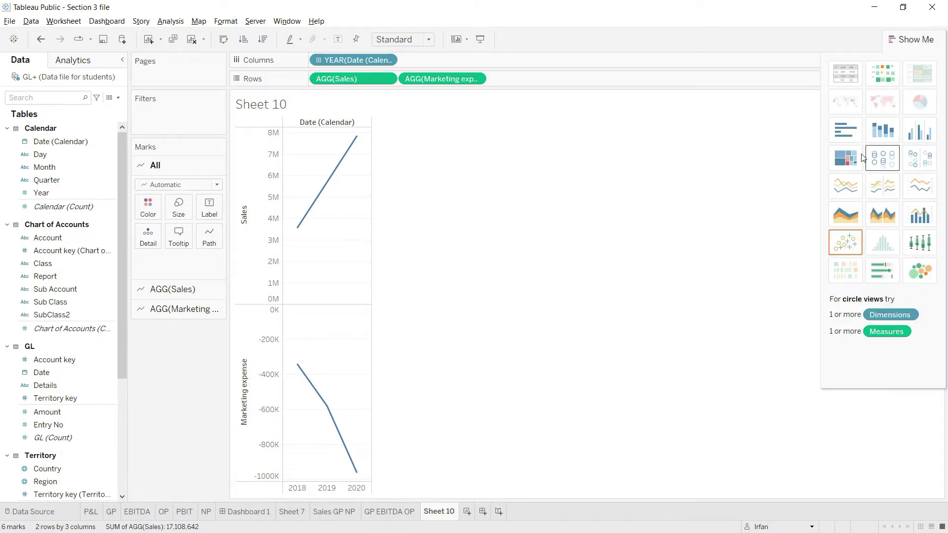
pyautogui.click(847, 211)
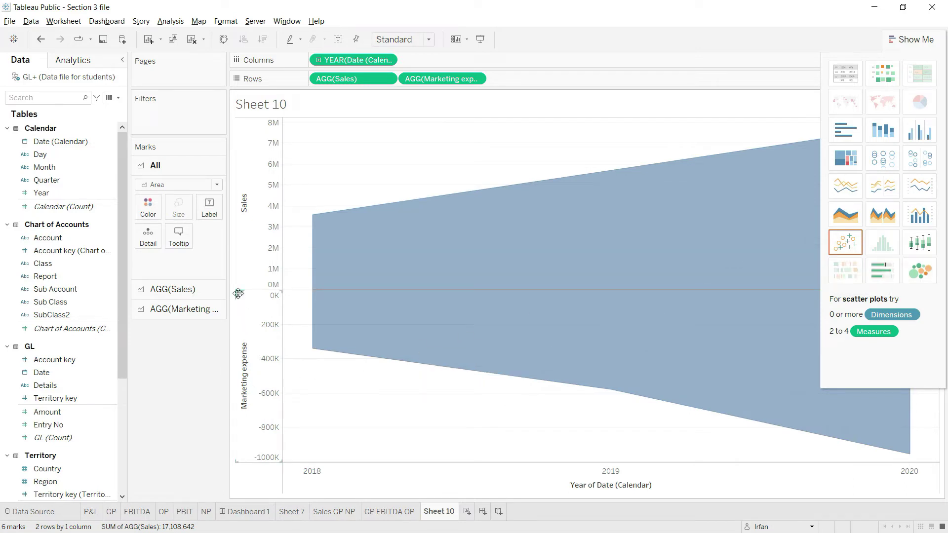
pyautogui.moveTo(239, 294); pyautogui.dragTo(261, 270)
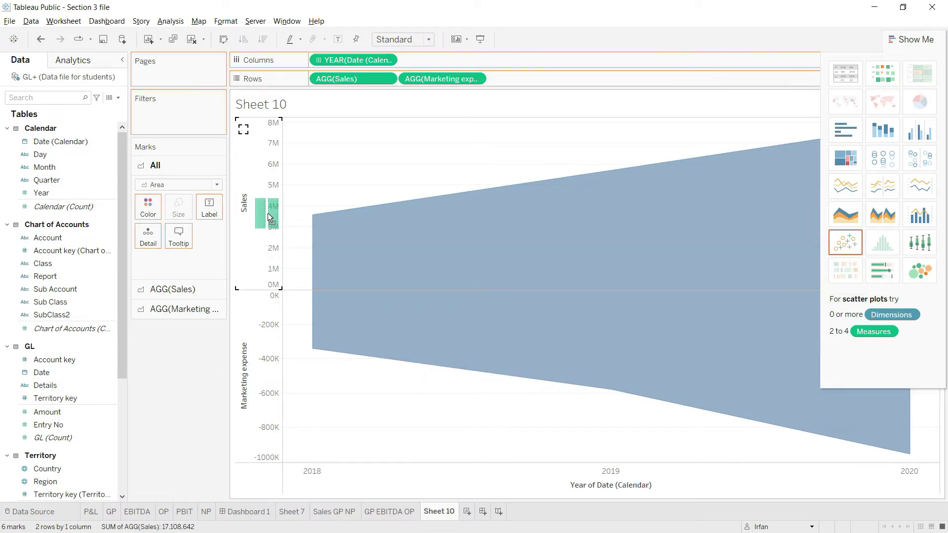
pyautogui.moveTo(268, 212); pyautogui.dragTo(268, 212)
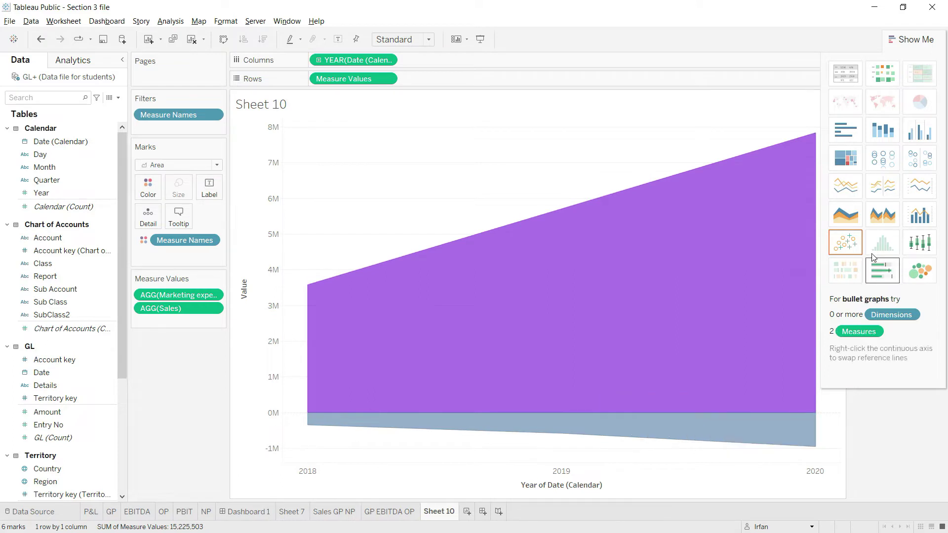
pyautogui.click(909, 39)
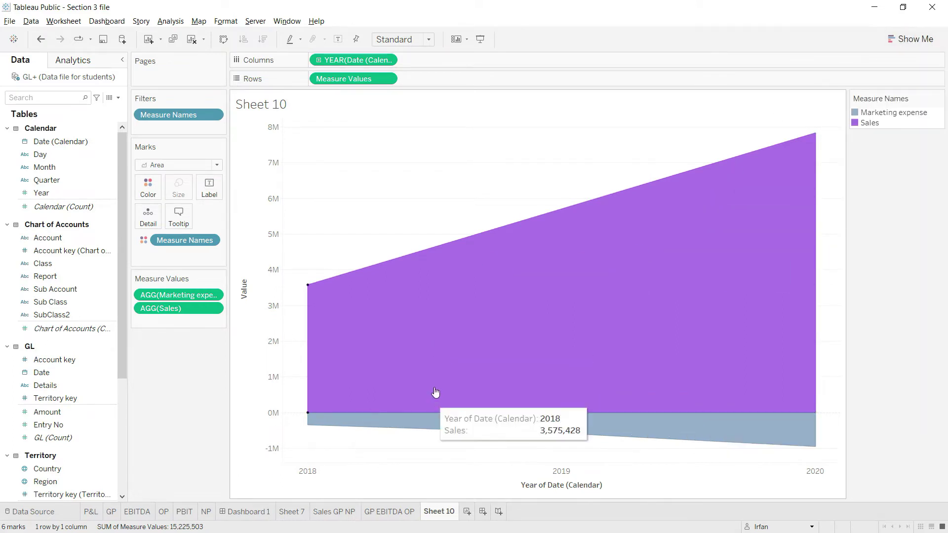
# Expand the date from YEAR to QUARTER and then MONTH.
pyautogui.click(318, 59)
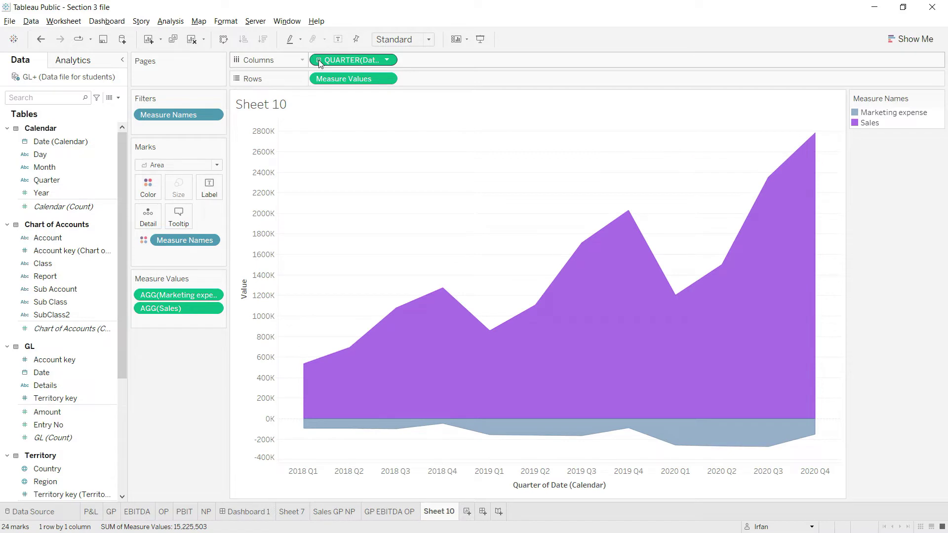
pyautogui.click(319, 60)
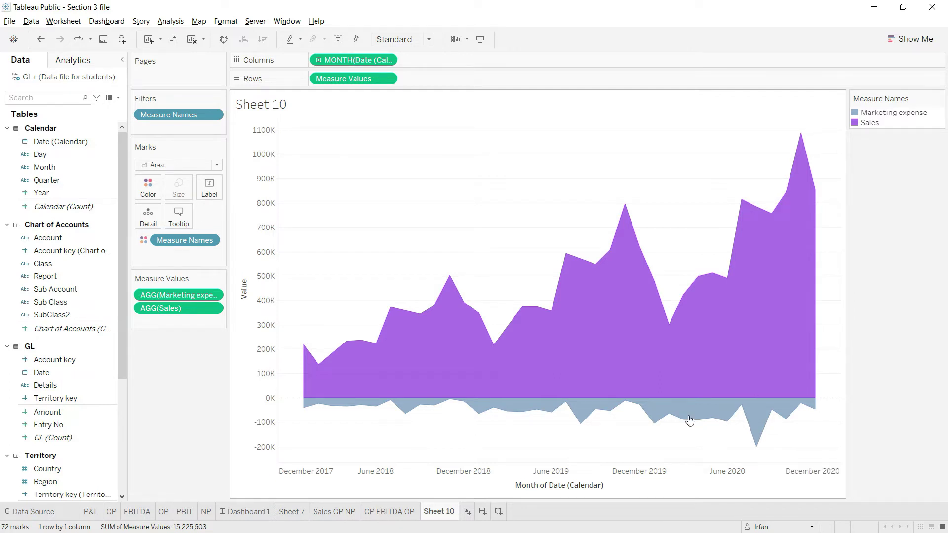
pyautogui.click(152, 189)
# Switch the measure colours to the Lightning Dark palette.
pyautogui.click(189, 225)
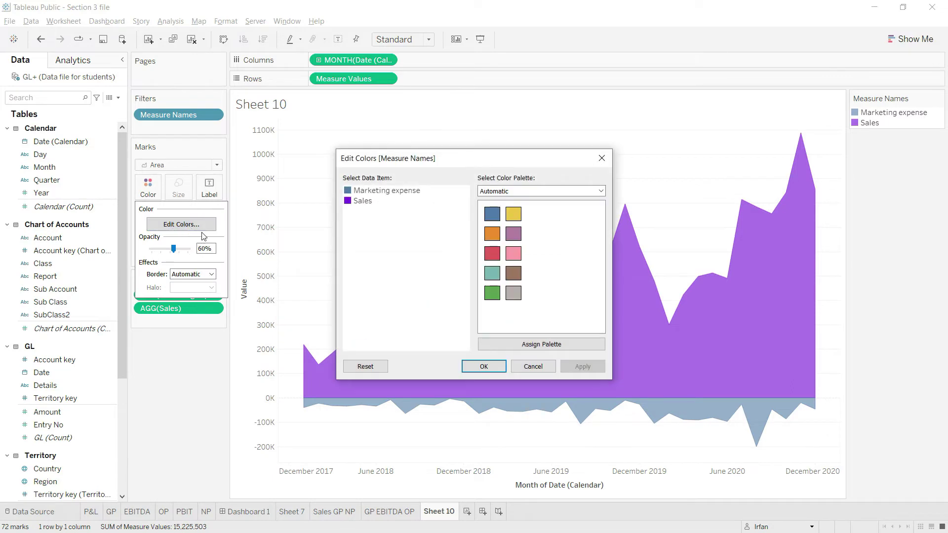
pyautogui.click(595, 193)
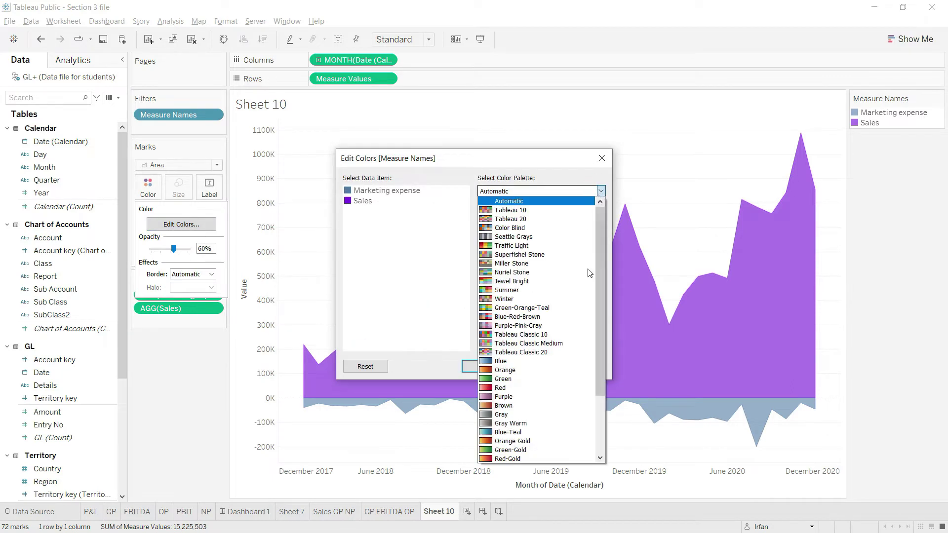
pyautogui.moveTo(600, 310); pyautogui.dragTo(591, 395)
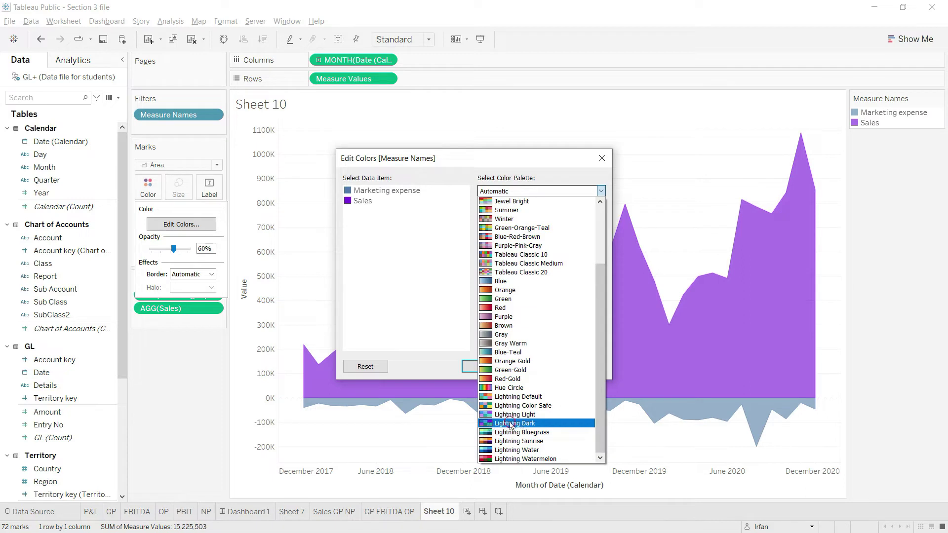
pyautogui.click(512, 424)
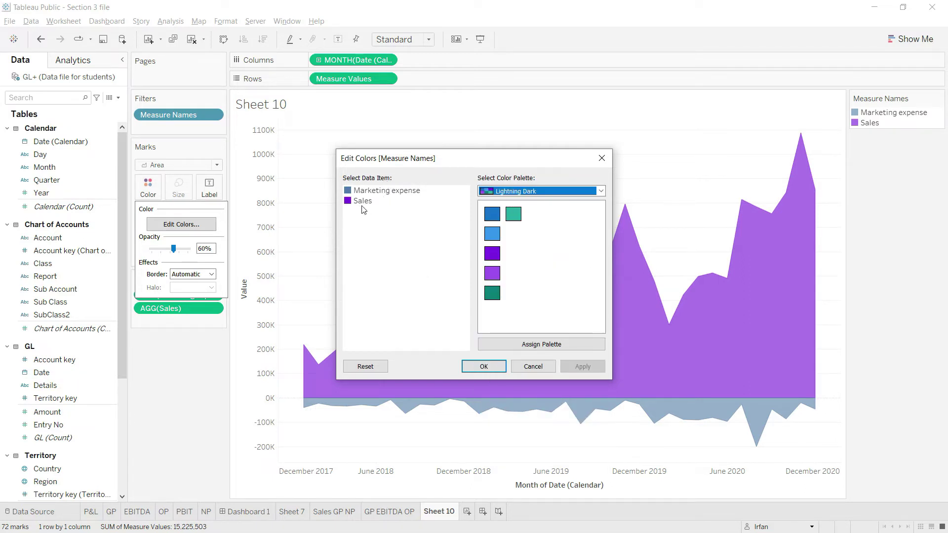
# Make Marketing expense dark purple and Sales light blue, and apply.
pyautogui.click(493, 216)
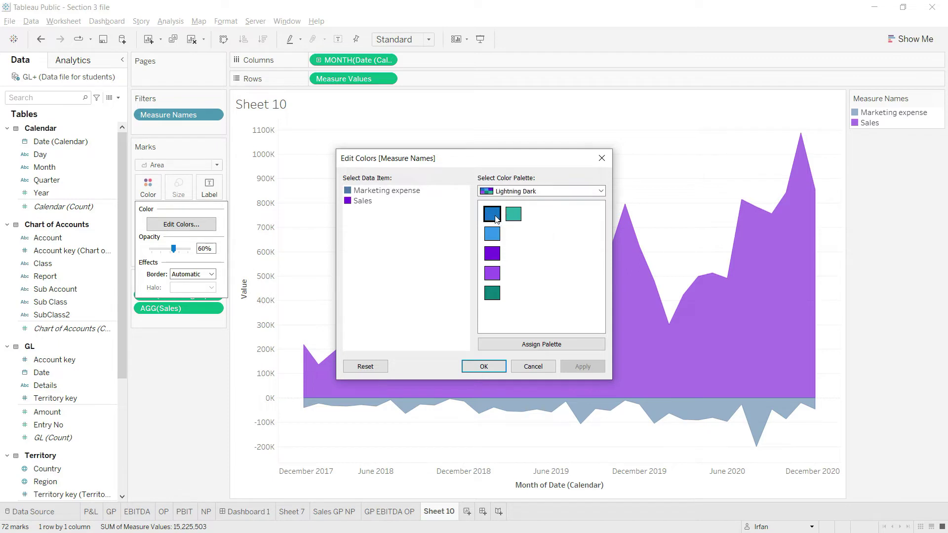
pyautogui.click(370, 191)
pyautogui.click(492, 253)
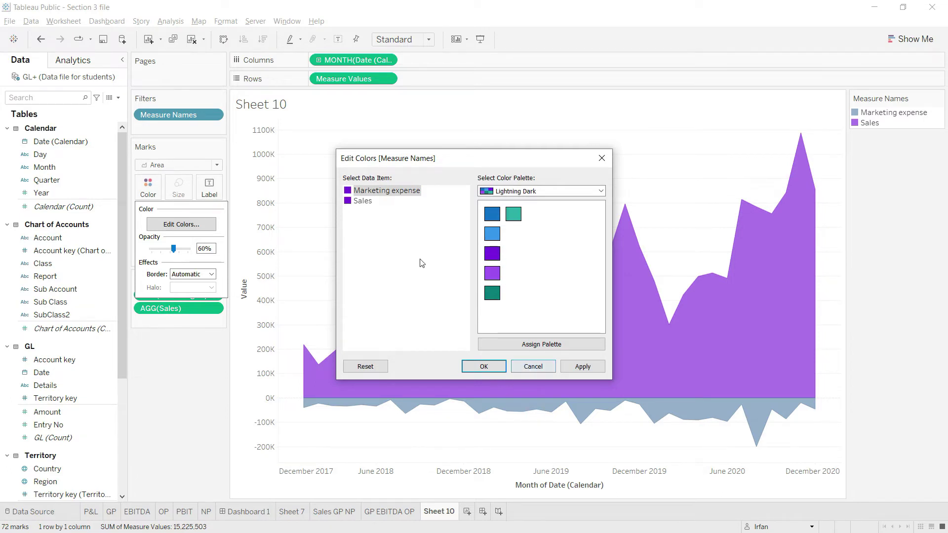
pyautogui.click(356, 203)
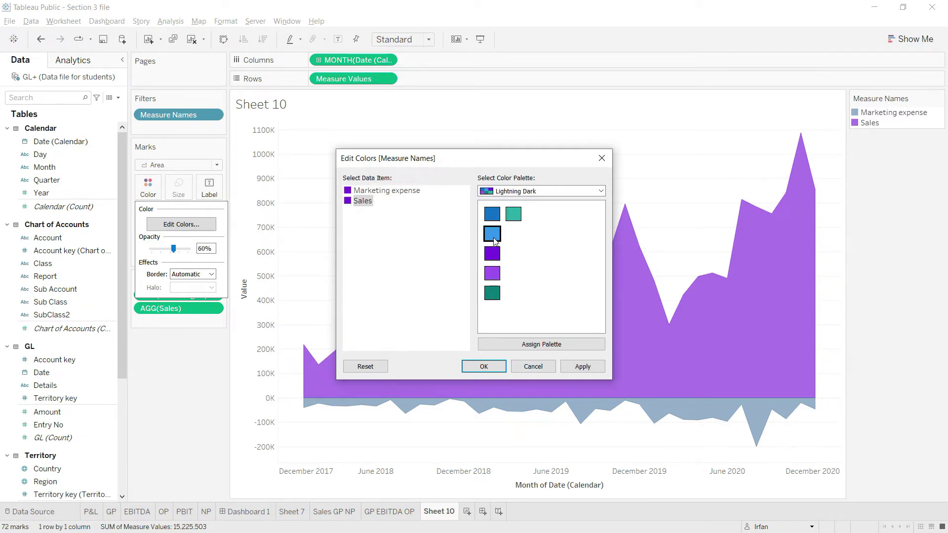
pyautogui.click(494, 240)
pyautogui.click(592, 368)
# Preview Sales in teal, revert it to blue, and confirm the colours.
pyautogui.moveTo(526, 163); pyautogui.dragTo(382, 102)
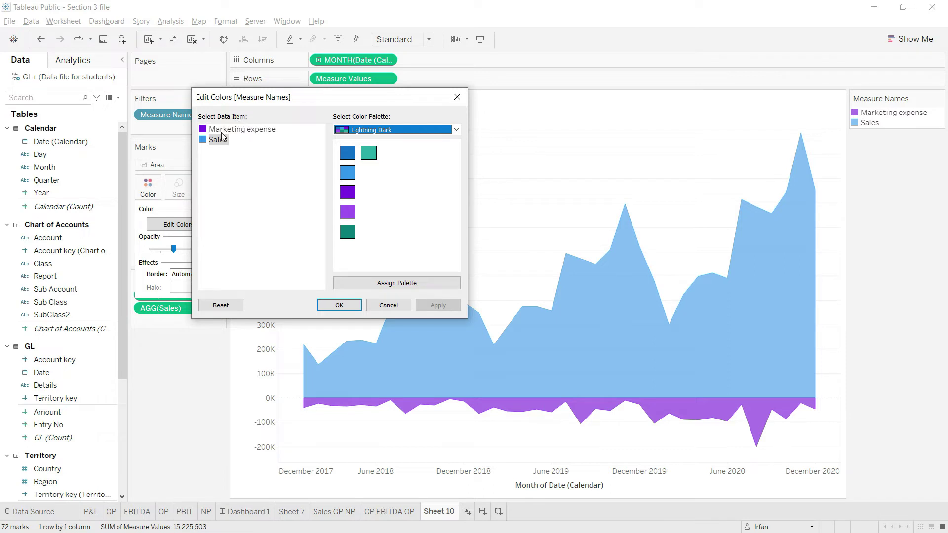
pyautogui.click(209, 145)
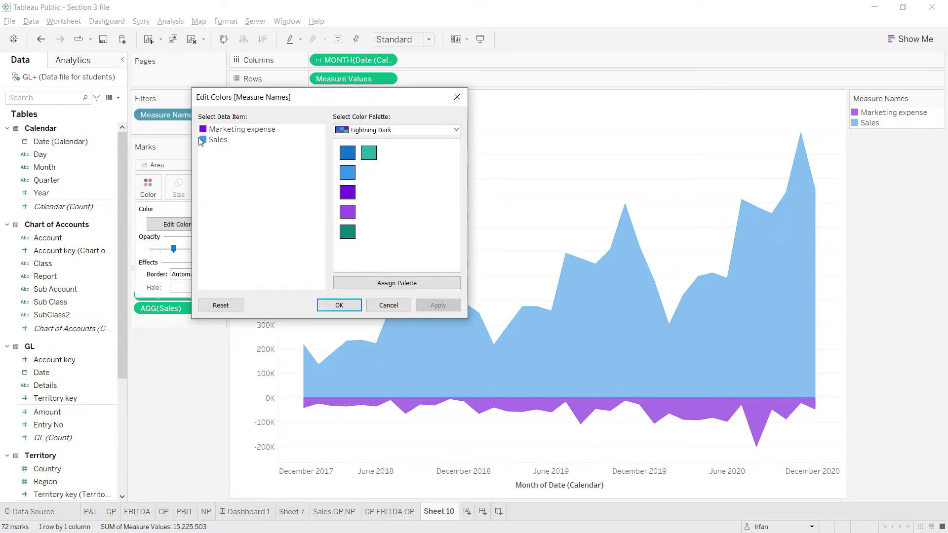
pyautogui.click(215, 140)
pyautogui.click(344, 236)
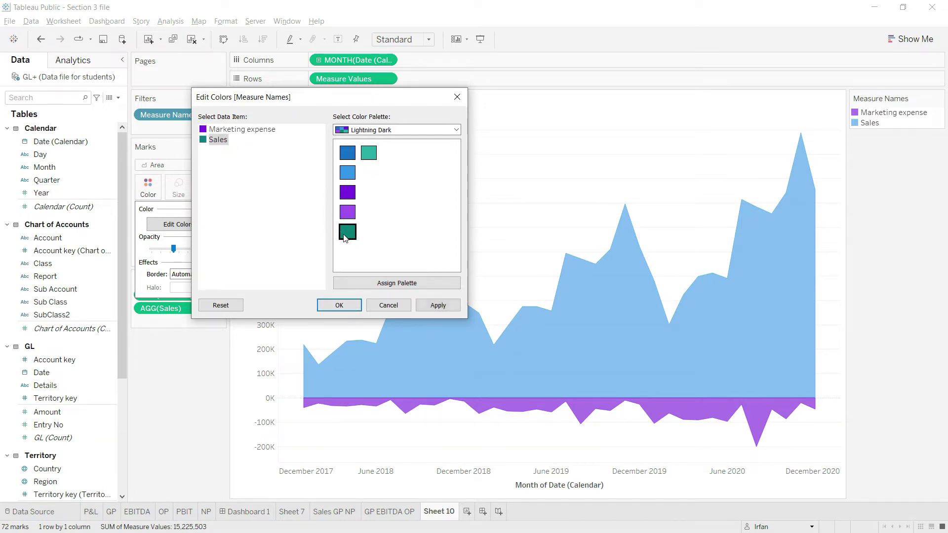
pyautogui.click(438, 306)
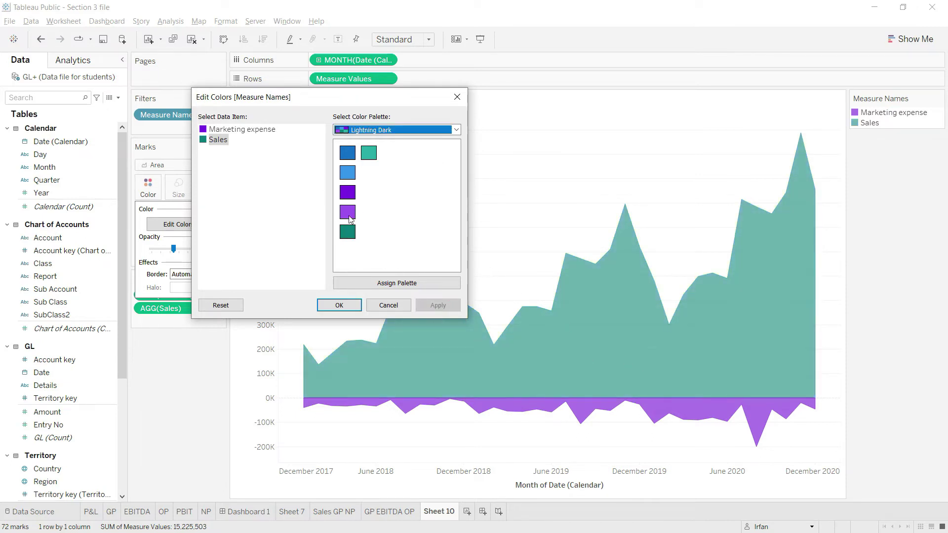
pyautogui.click(347, 152)
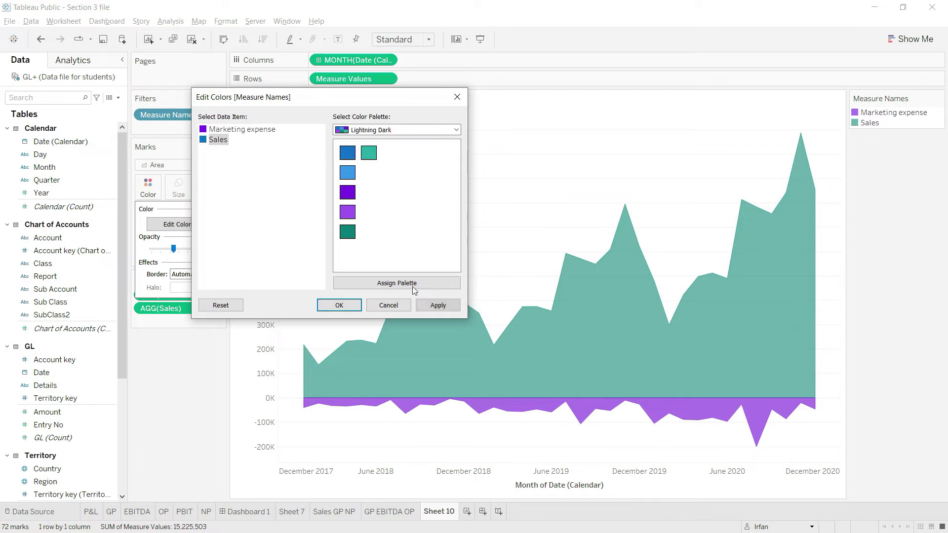
pyautogui.click(441, 305)
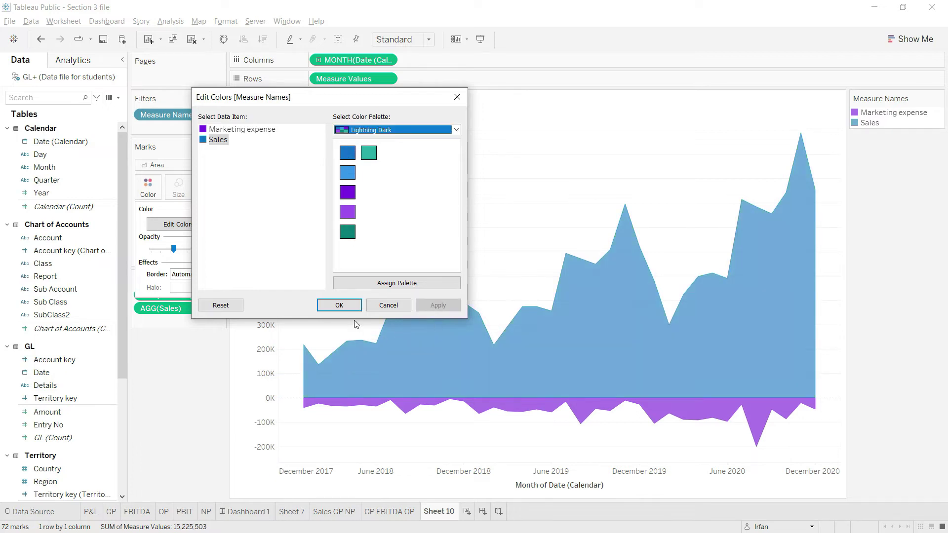
pyautogui.click(339, 306)
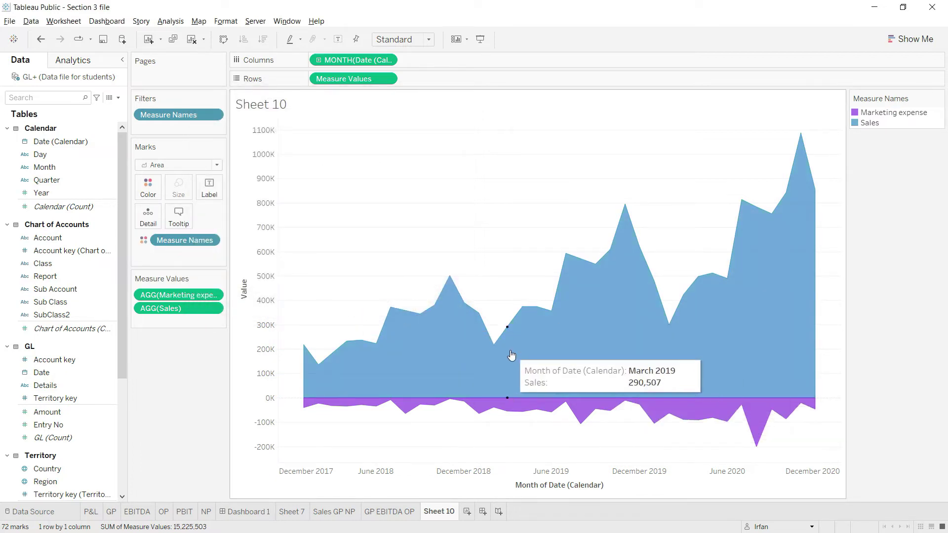
# Hide the headers of both the month axis and the Value axis.
pyautogui.rightClick(468, 470)
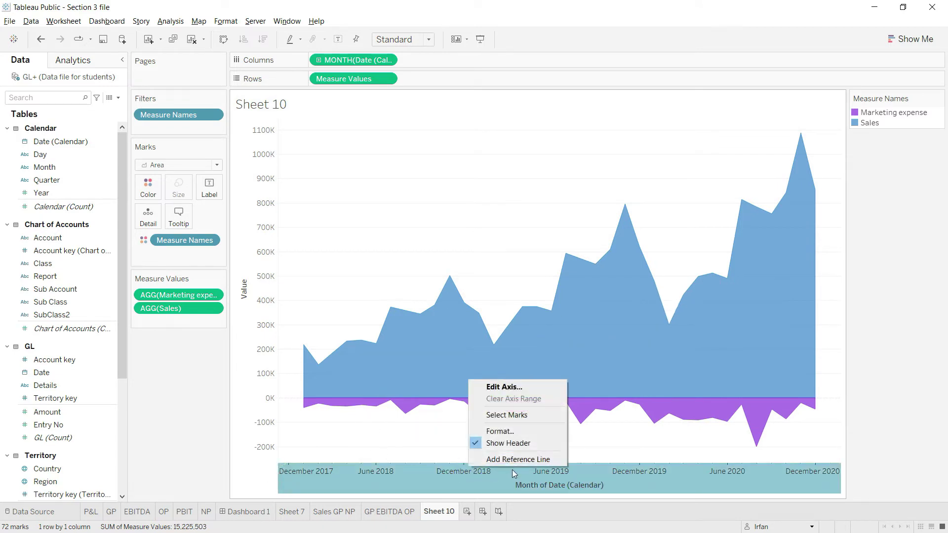
pyautogui.click(479, 444)
pyautogui.click(254, 277)
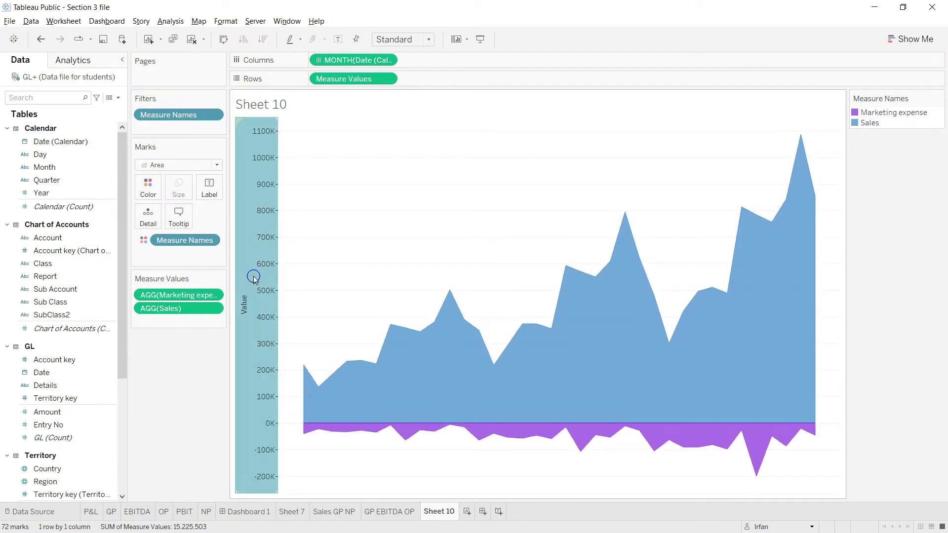
pyautogui.rightClick(254, 278)
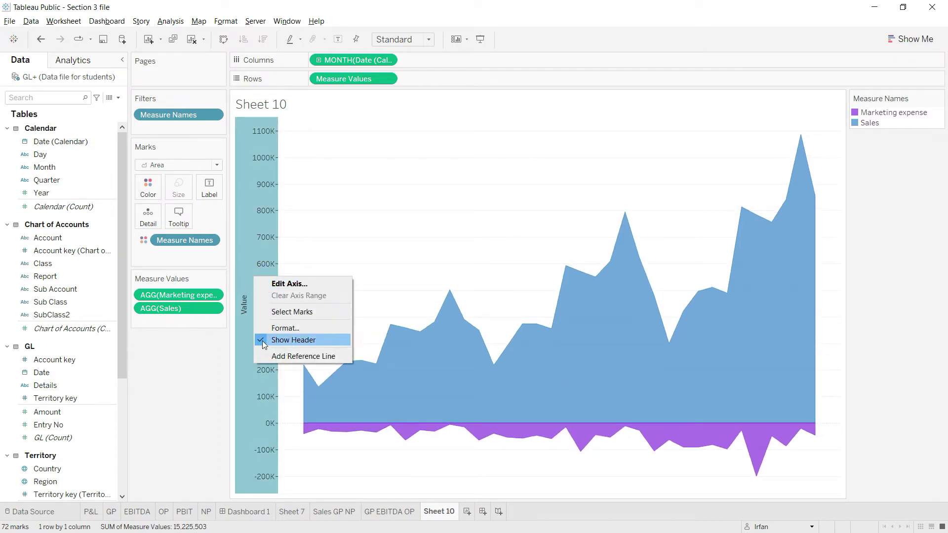
pyautogui.click(293, 340)
pyautogui.rightClick(262, 98)
# Replace the default title text with 'Sales | Marketing Expense'.
pyautogui.click(298, 108)
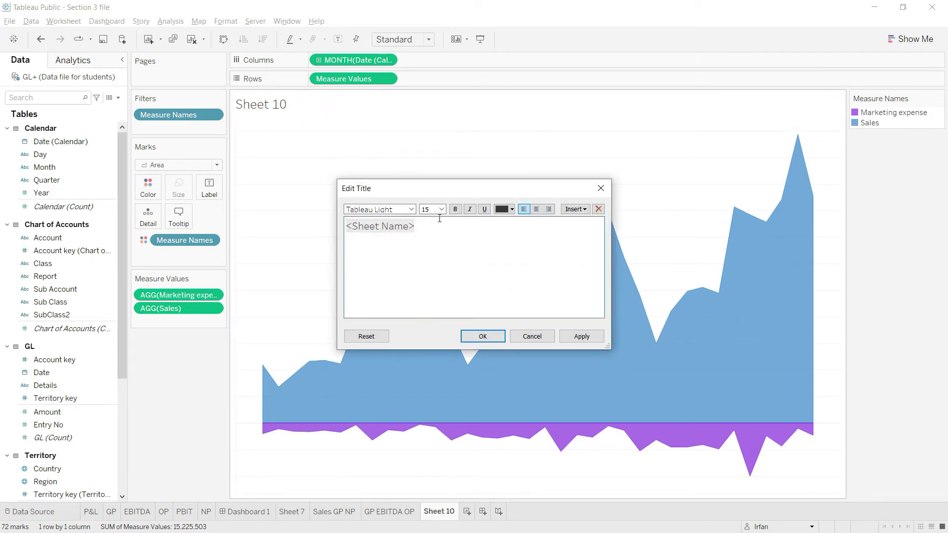
pyautogui.press('Delete')
pyautogui.press('Delete')
pyautogui.press('Delete')
pyautogui.press('Delete')
pyautogui.press('Delete')
pyautogui.press('Delete')
pyautogui.press('Delete')
pyautogui.press('Delete')
pyautogui.press('Delete')
pyautogui.press('Delete')
pyautogui.press('Delete')
pyautogui.press('Delete')
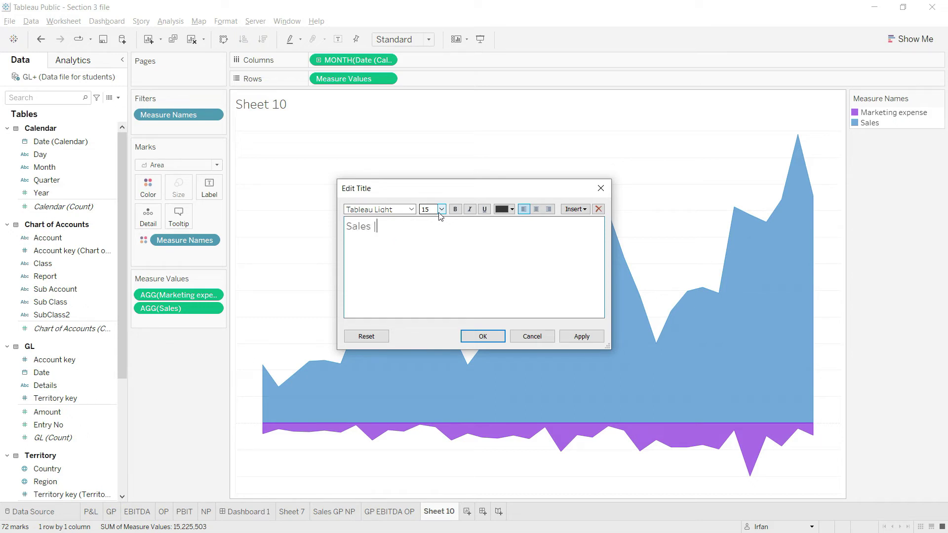
pyautogui.write('Sales | Marketing Expense')
# Format the title as blue 10-point Verdana and apply it.
pyautogui.hotkey('ctrl', 'shift', 'Left')
pyautogui.hotkey('ctrl', 'shift', 'Left')
pyautogui.hotkey('ctrl', 'shift', 'Left')
pyautogui.hotkey('ctrl', 'shift', 'Left')
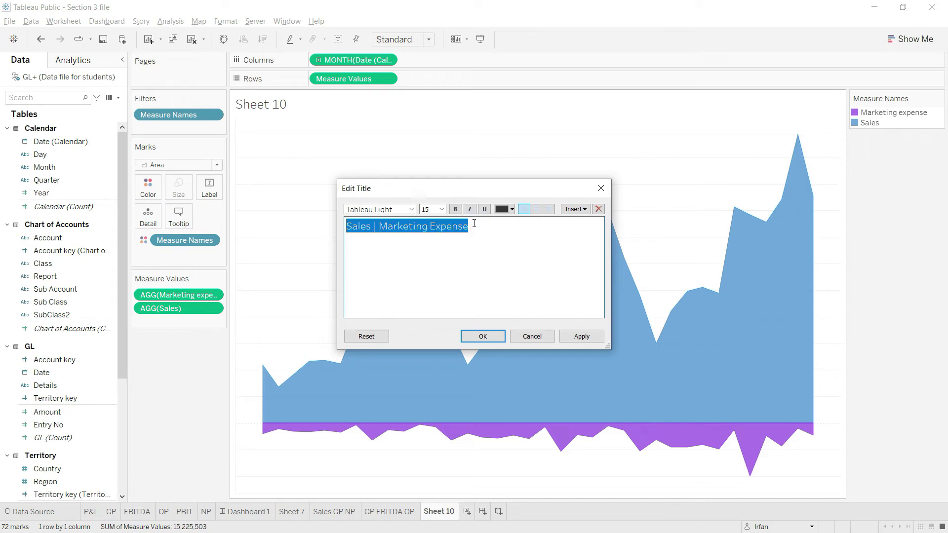
pyautogui.click(411, 209)
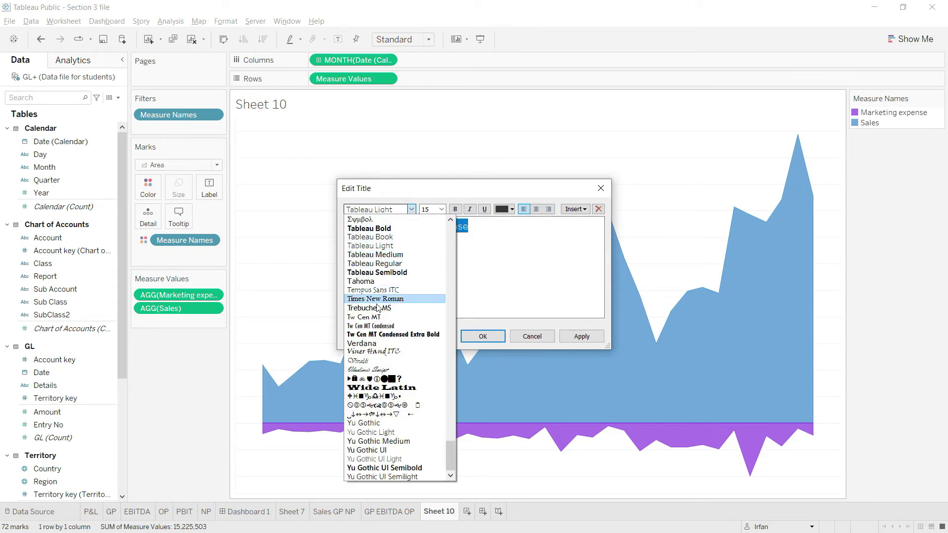
pyautogui.click(372, 344)
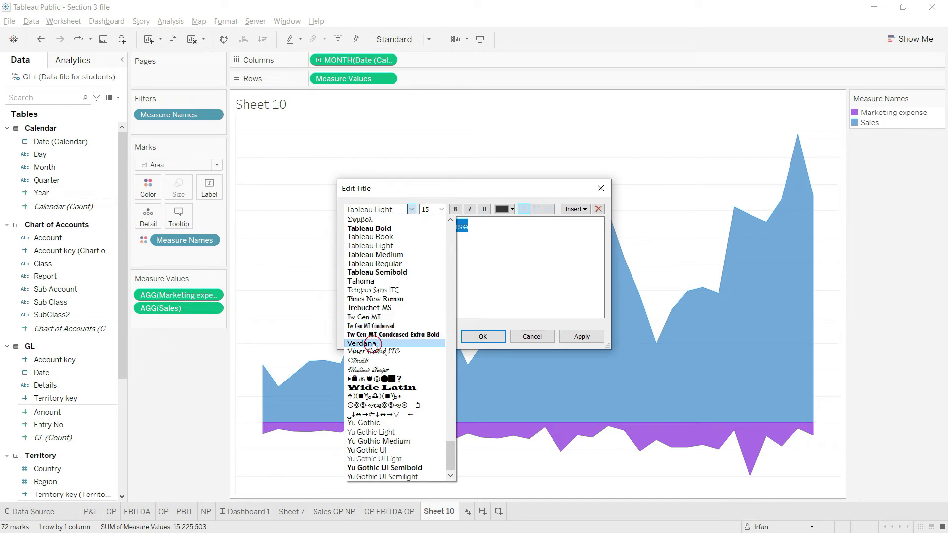
pyautogui.click(440, 212)
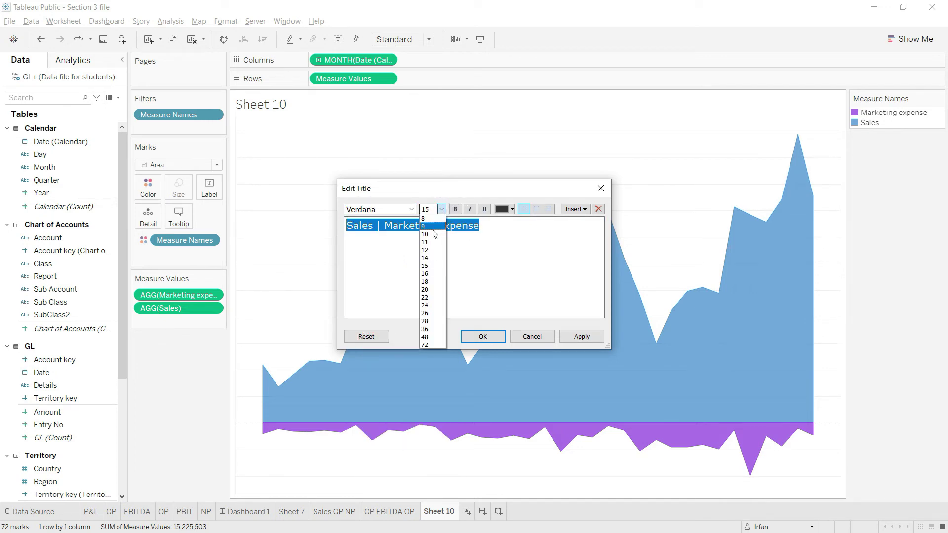
pyautogui.click(435, 237)
pyautogui.click(512, 210)
pyautogui.click(500, 277)
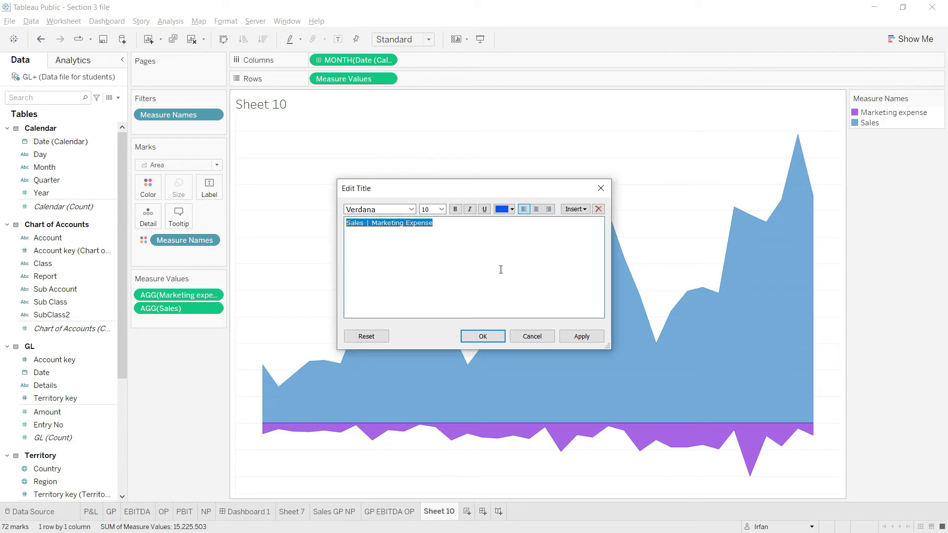
pyautogui.click(583, 336)
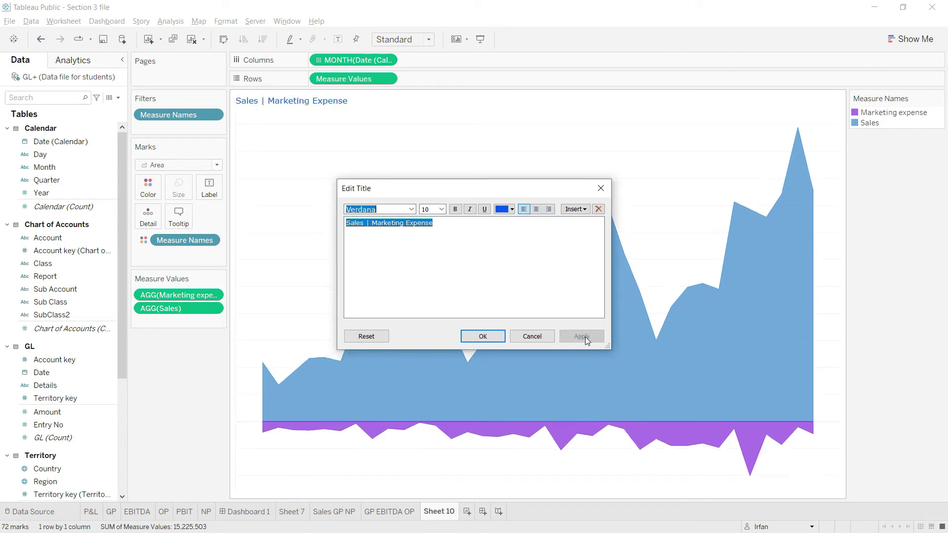
pyautogui.click(484, 338)
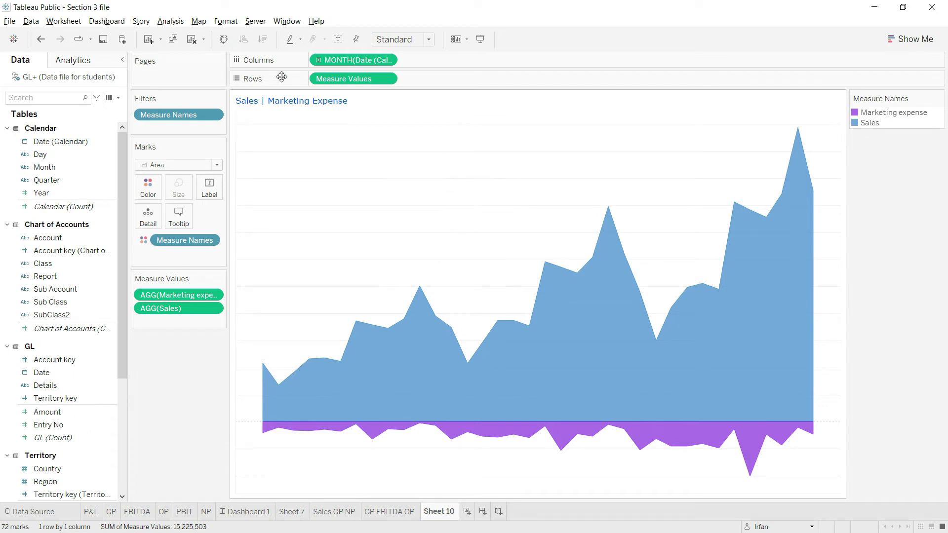
# Set the Rows grid lines to None under Format > Lines.
pyautogui.click(230, 23)
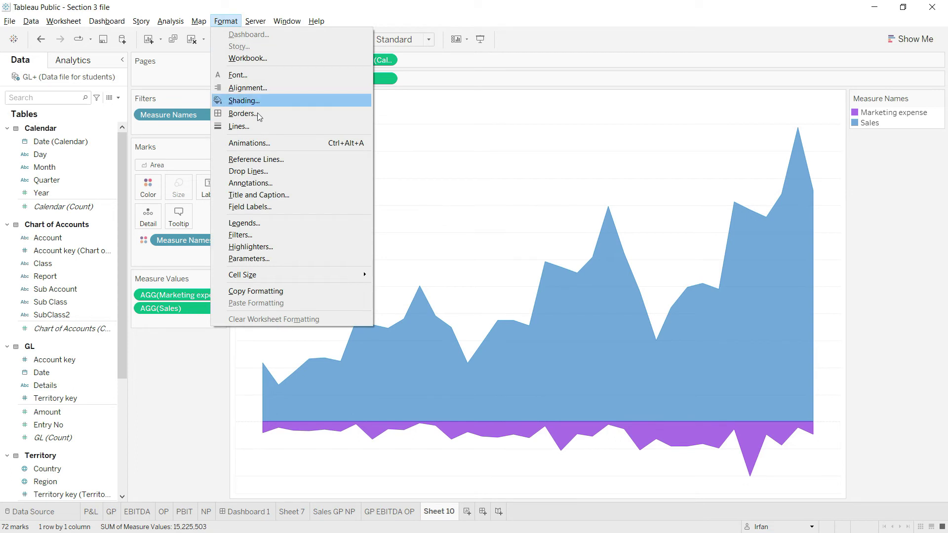
pyautogui.click(250, 126)
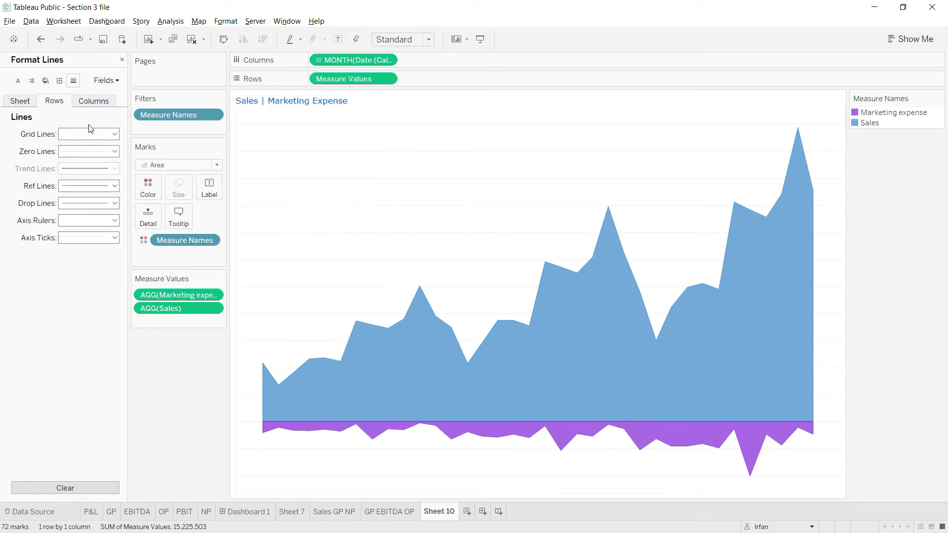
pyautogui.click(112, 135)
pyautogui.click(106, 148)
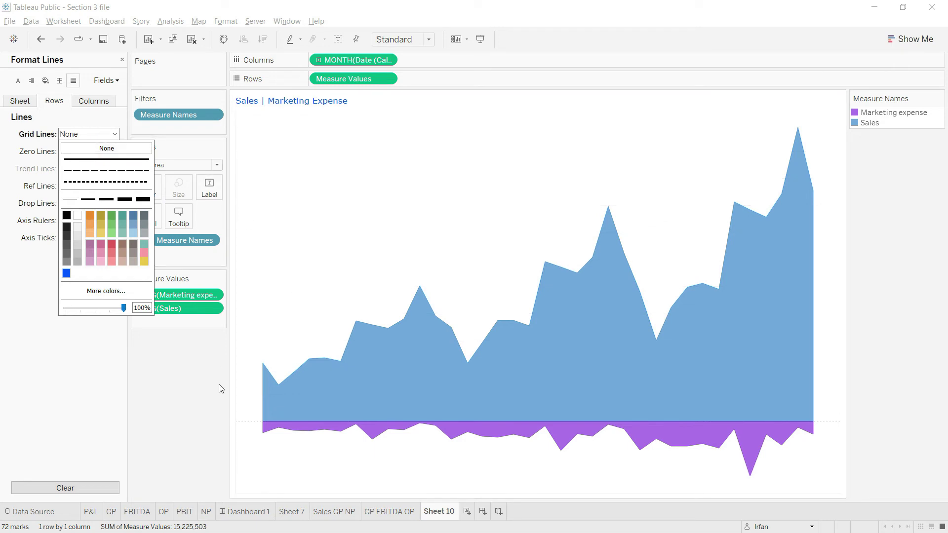
pyautogui.click(198, 410)
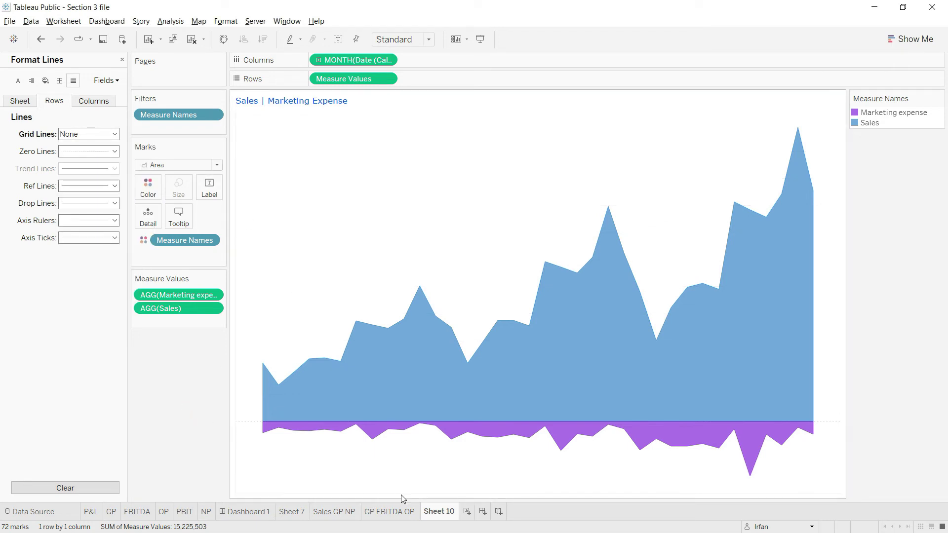
# Rename the Sheet 10 tab to 'Sales | Marketing'.
pyautogui.rightClick(445, 513)
pyautogui.click(476, 389)
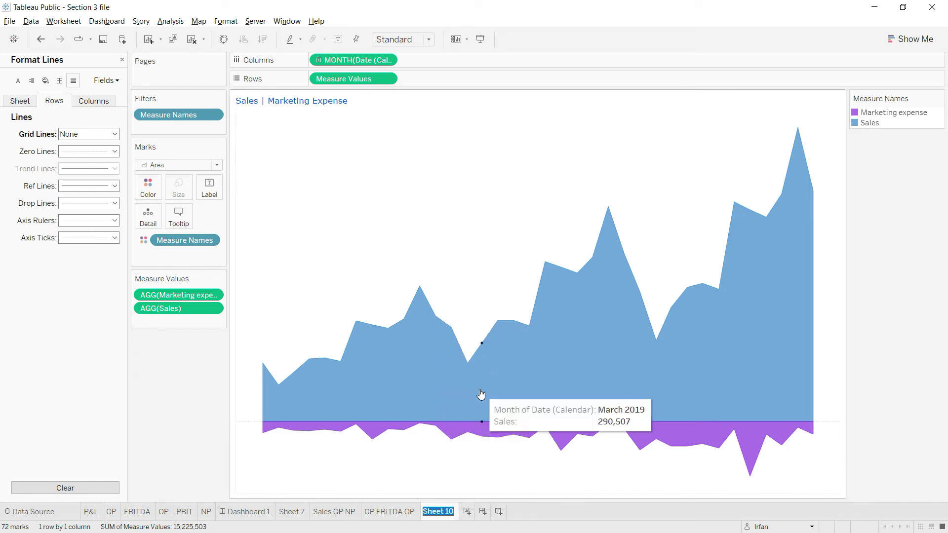
pyautogui.write('Sales | Mar')
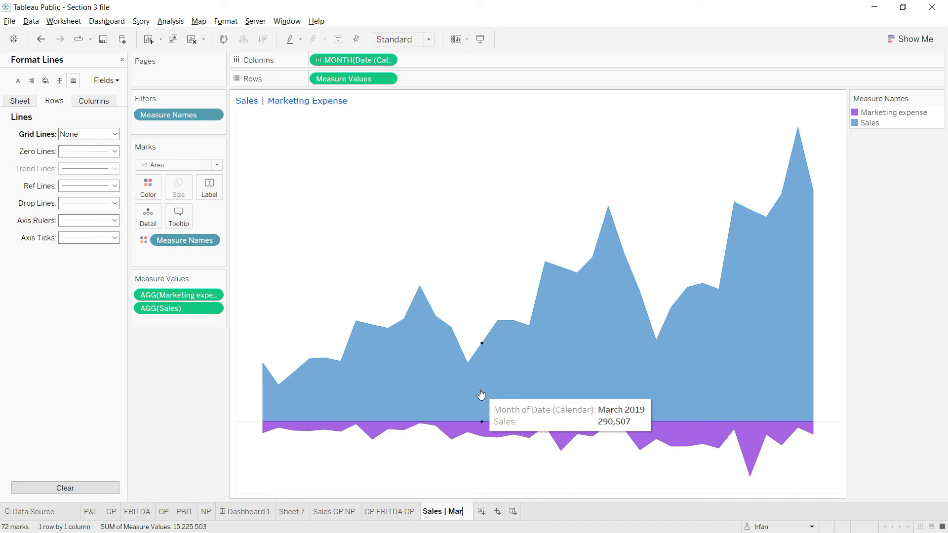
pyautogui.write('keting')
pyautogui.press('Return')
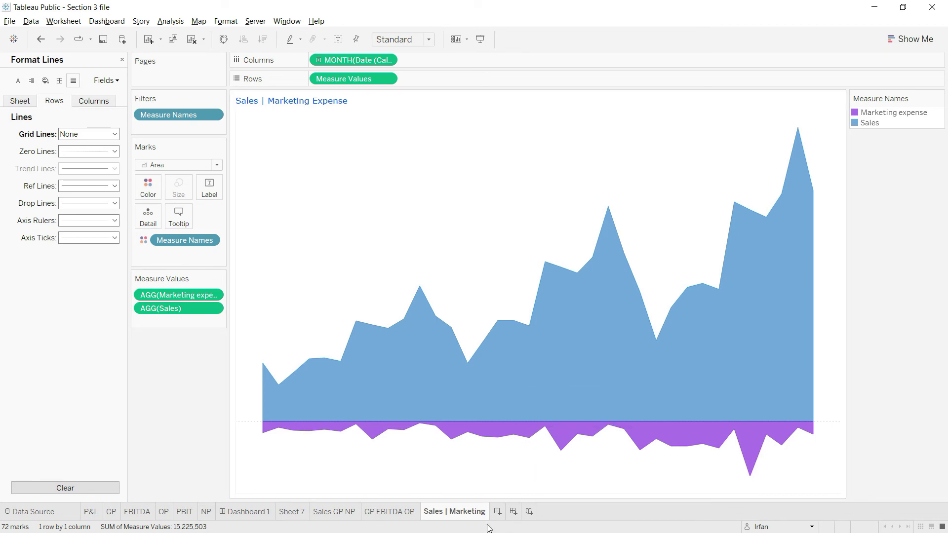
# On Dashboard 1, close the Format pane and drag the Sales | Marketing sheet onto the dashboard.
pyautogui.click(250, 513)
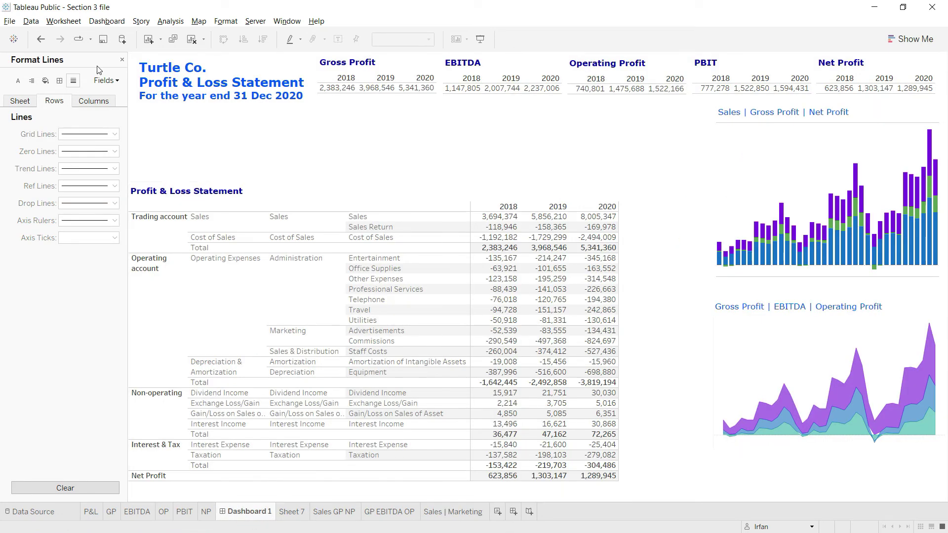
pyautogui.click(122, 59)
pyautogui.click(31, 62)
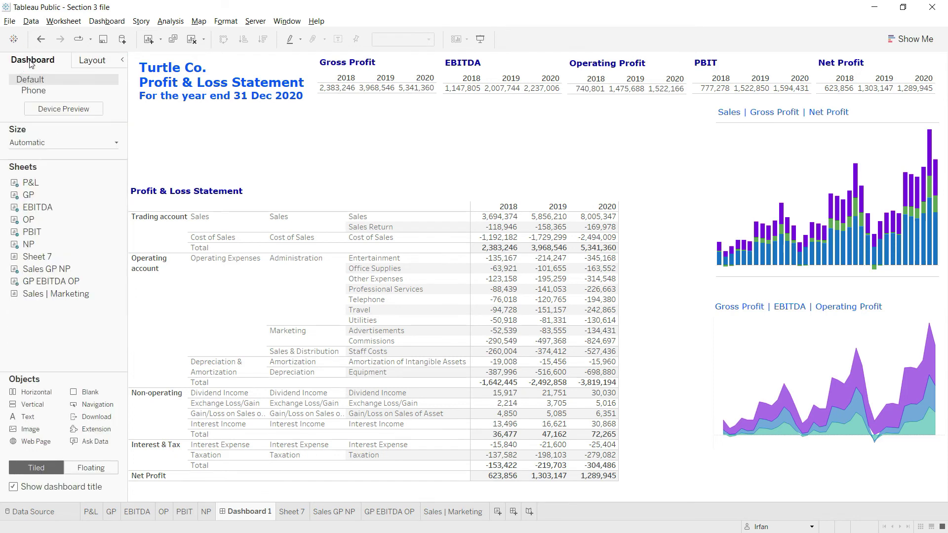
pyautogui.rightClick(44, 296)
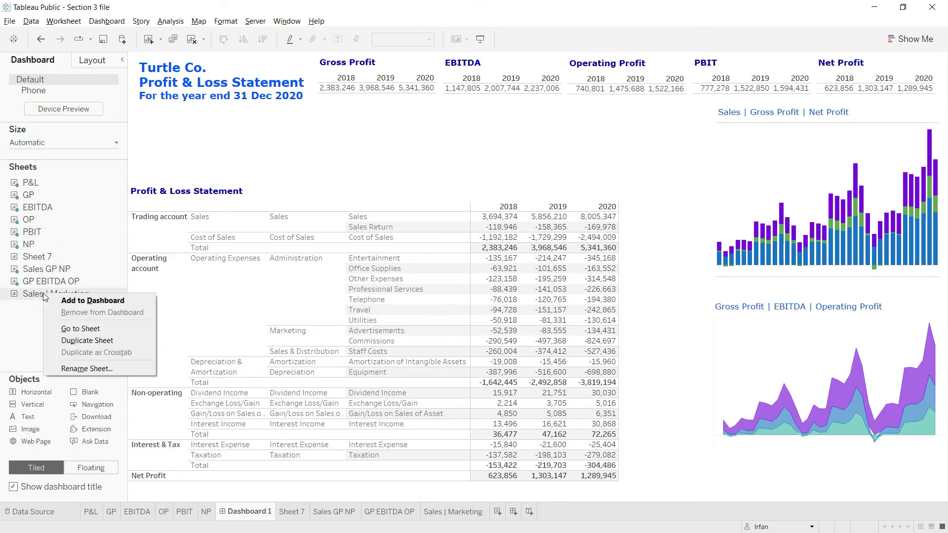
pyautogui.click(82, 302)
pyautogui.moveTo(78, 297); pyautogui.dragTo(867, 212)
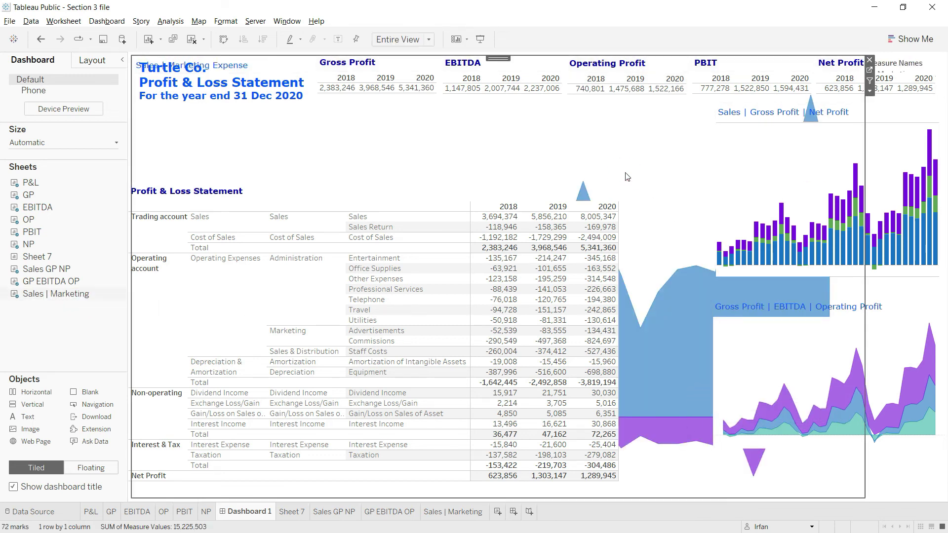
pyautogui.click(95, 60)
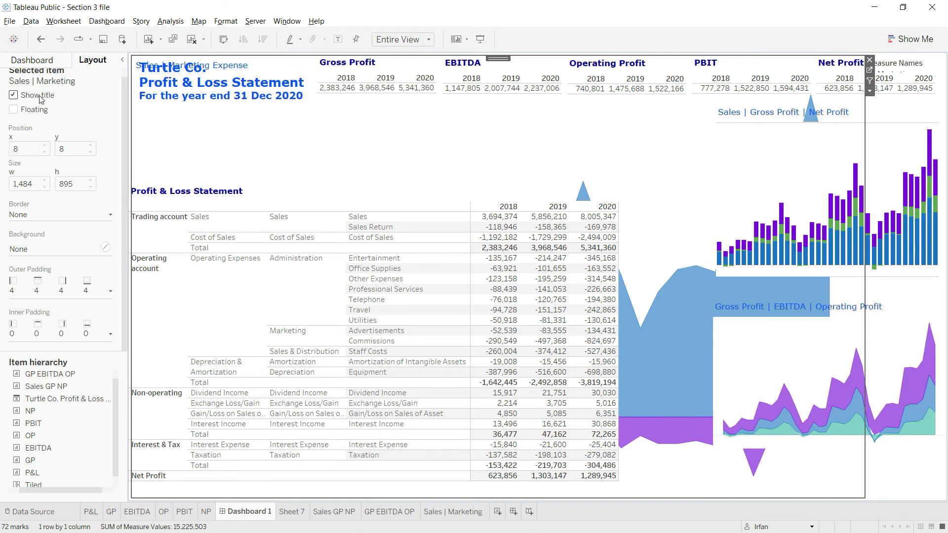
# Float the chart and place it over the P&L table at x 655, y 504, sized 519×341.
pyautogui.click(21, 111)
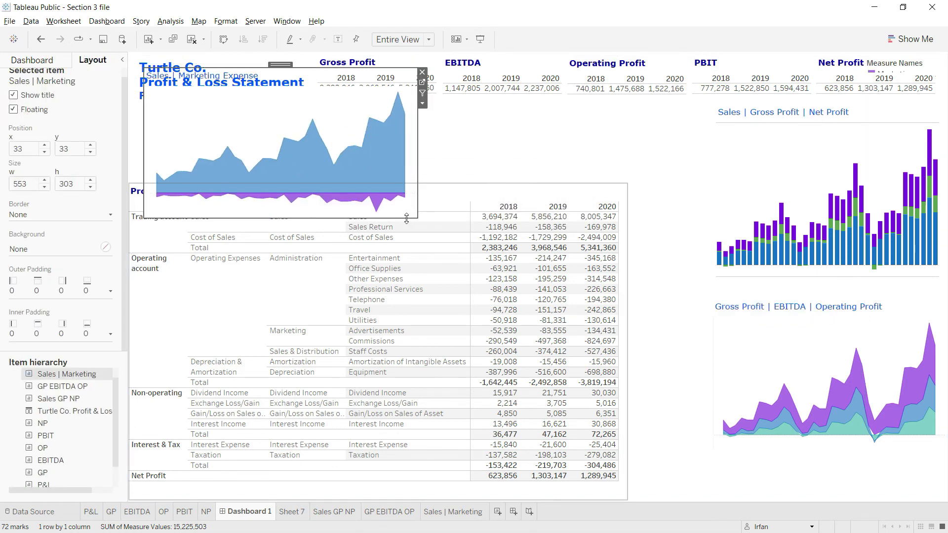
pyautogui.moveTo(406, 219); pyautogui.dragTo(406, 237)
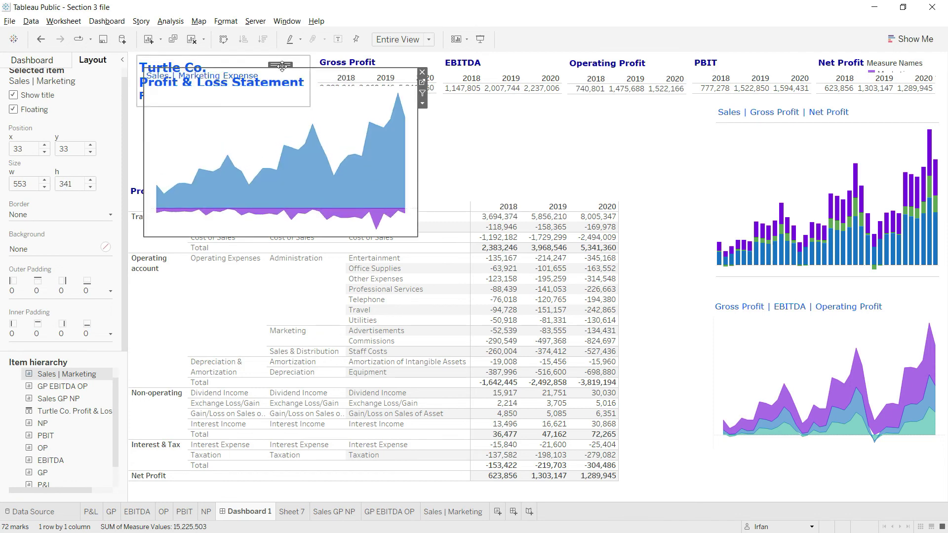
pyautogui.moveTo(282, 66); pyautogui.dragTo(573, 299)
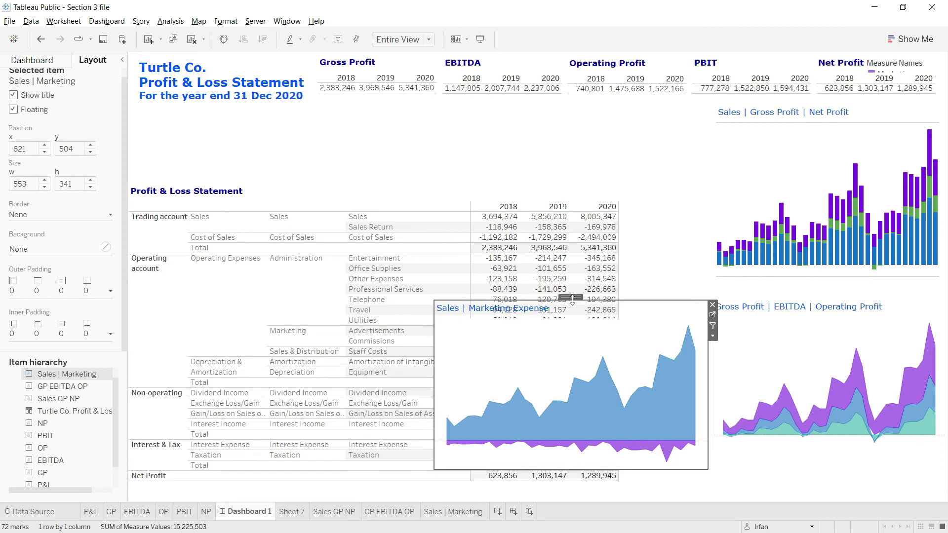
pyautogui.moveTo(435, 371); pyautogui.dragTo(451, 371)
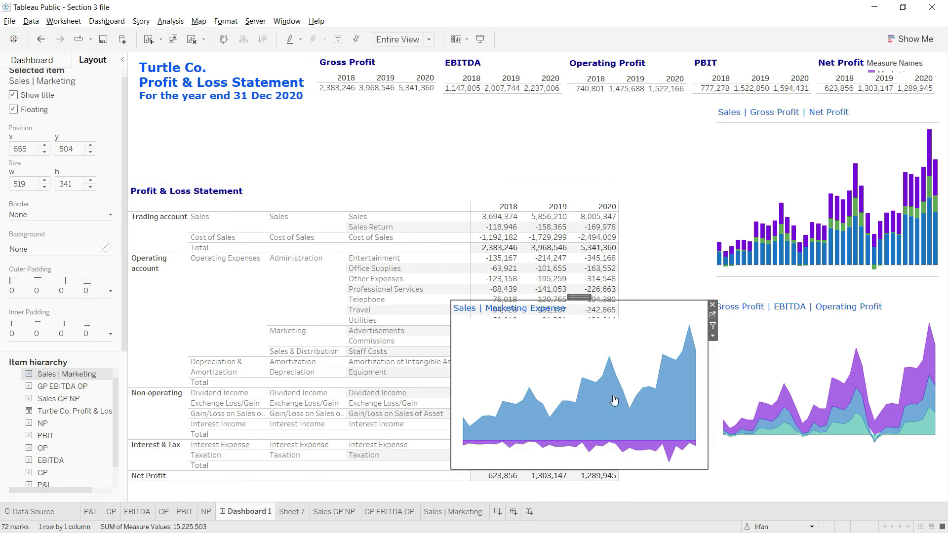
pyautogui.moveTo(595, 428)
pyautogui.click(468, 154)
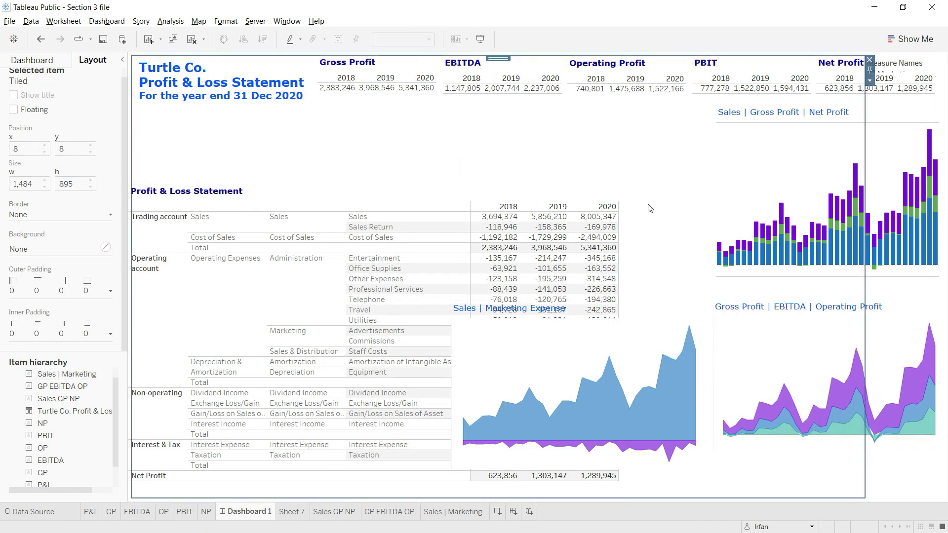